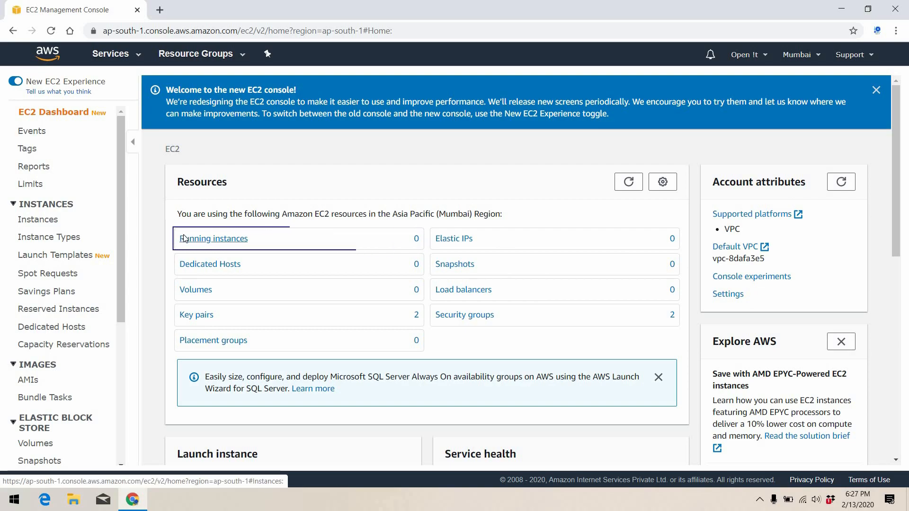
# - Start launching a new EC2 instance, search the machine images for 2019 and select Microsoft Windows Server 2019 Base
pyautogui.click(184, 239)
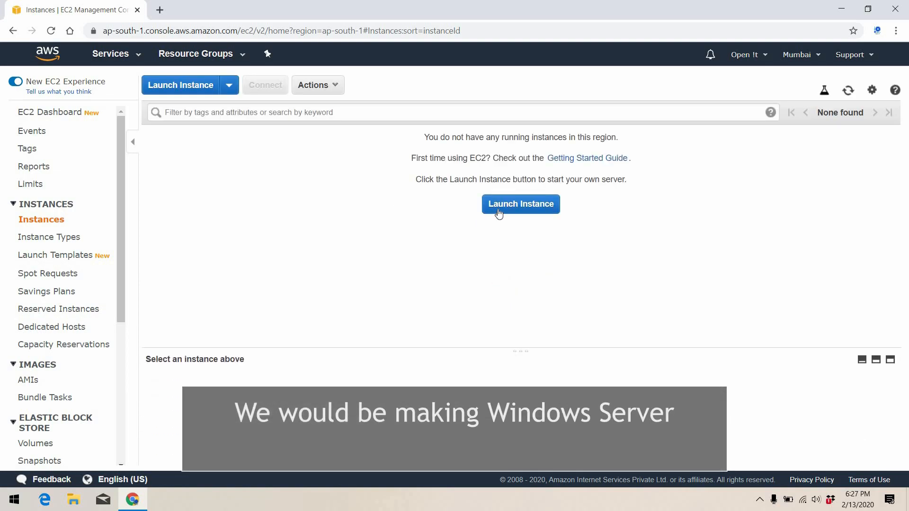
pyautogui.click(500, 211)
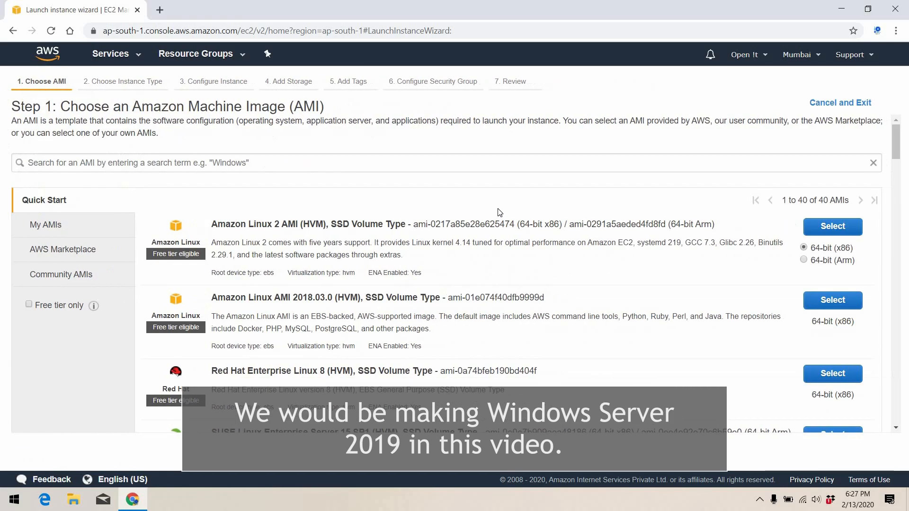
pyautogui.click(477, 169)
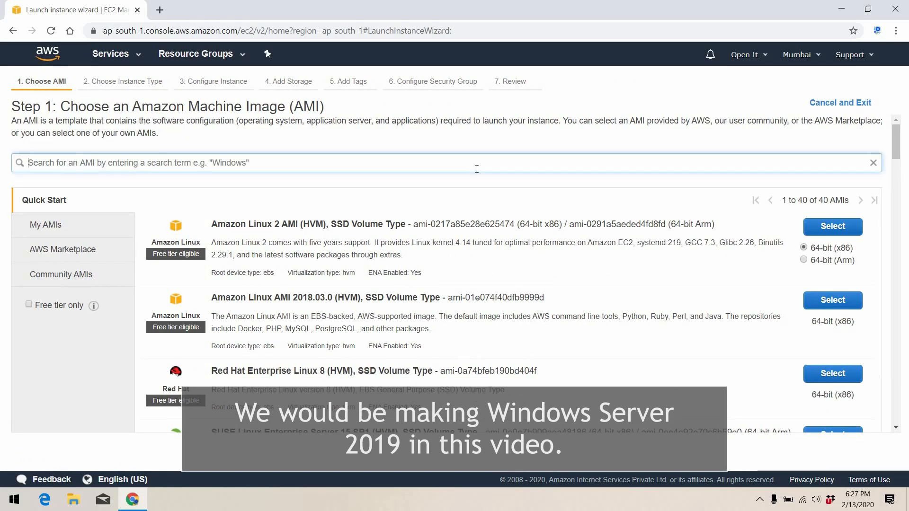
pyautogui.write('2019')
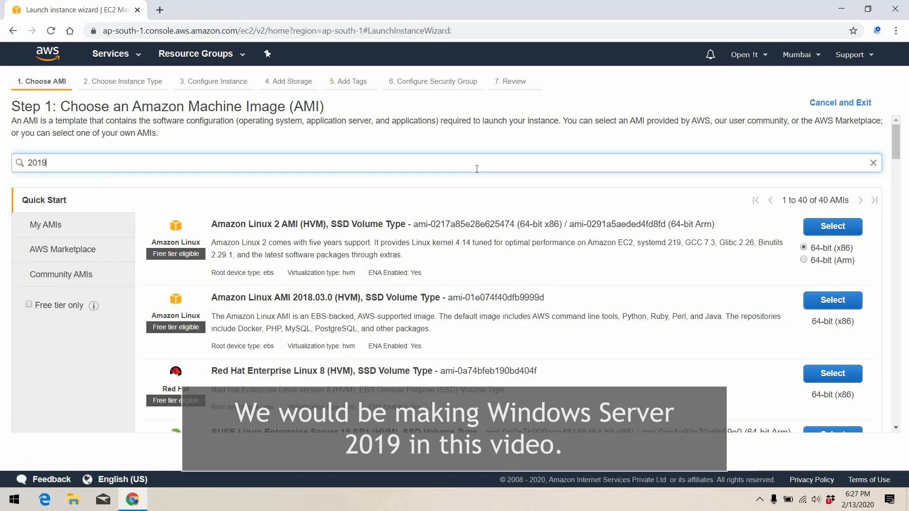
pyautogui.press('Return')
pyautogui.click(847, 235)
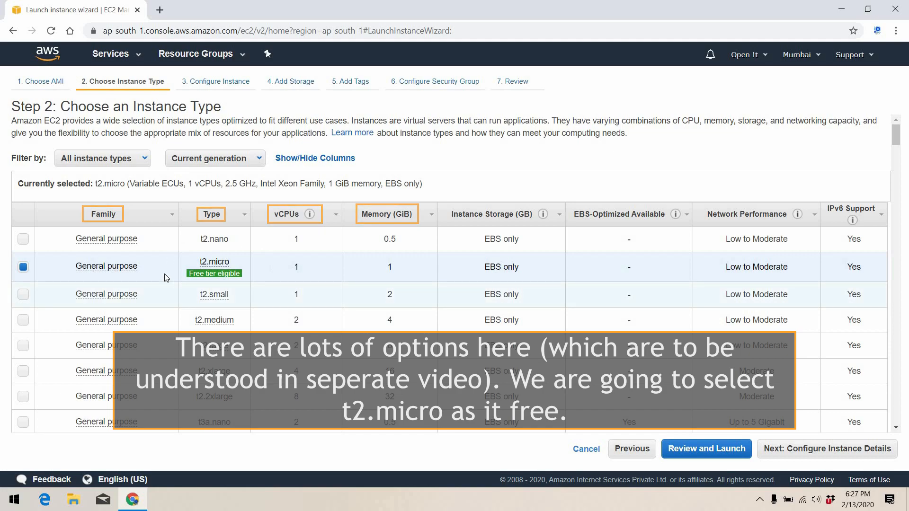
# - Accept the t2.micro instance type and the default instance details, storage and tags, proceeding to the security group configuration
pyautogui.click(807, 454)
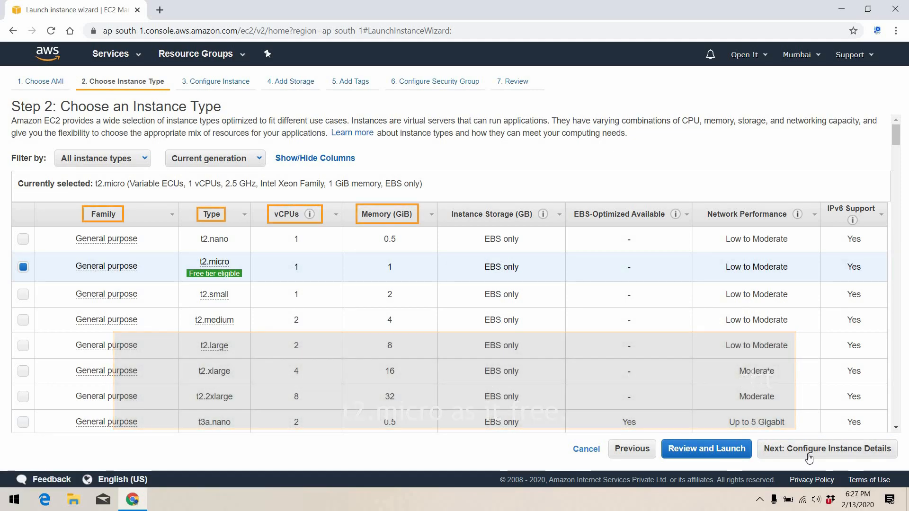
pyautogui.click(809, 455)
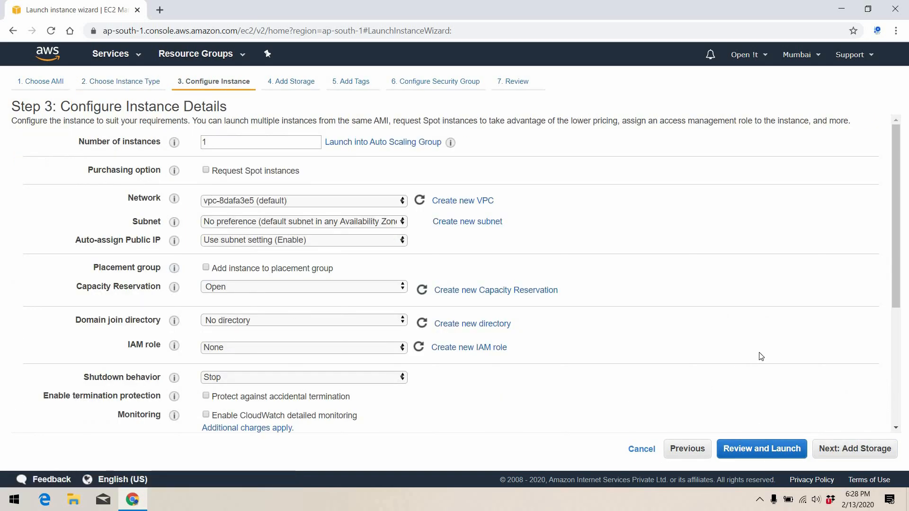
pyautogui.click(883, 448)
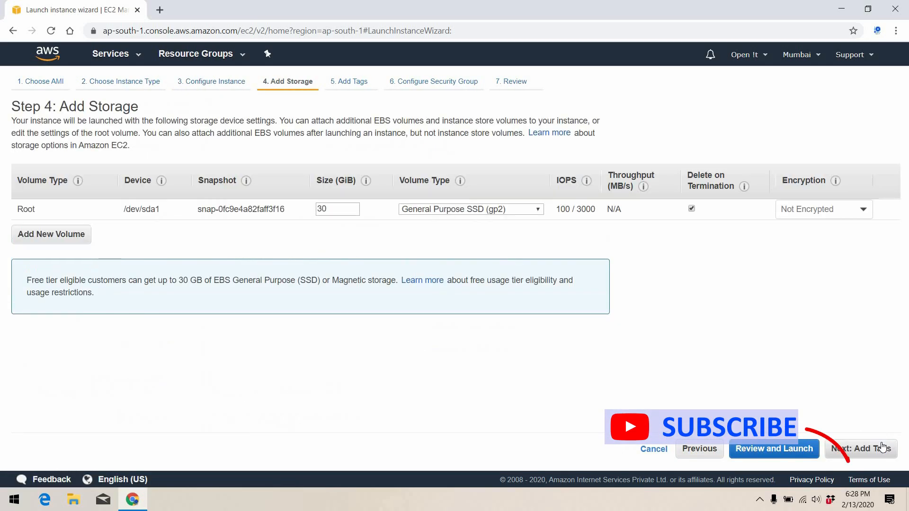
pyautogui.click(883, 446)
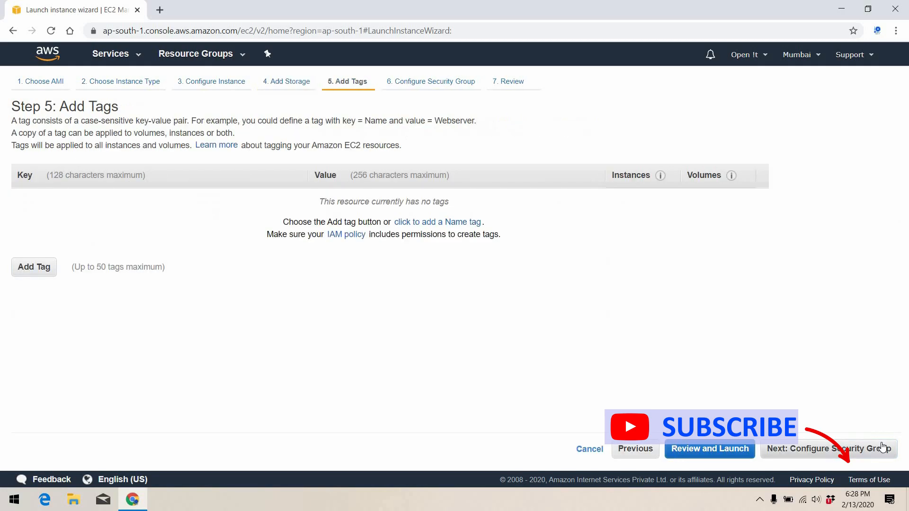
pyautogui.click(884, 446)
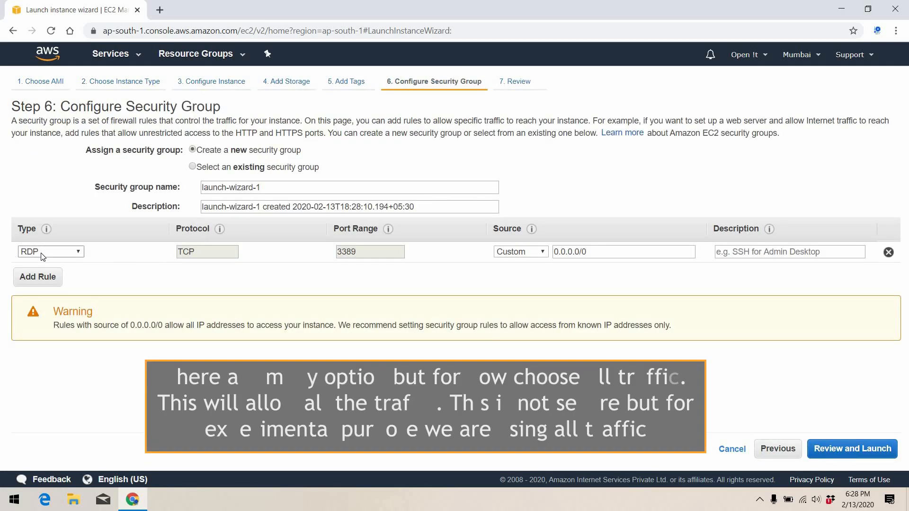
# - Set the new security group's rule type to All traffic and proceed to the launch review
pyautogui.click(41, 255)
pyautogui.scroll(1, 57, 331)
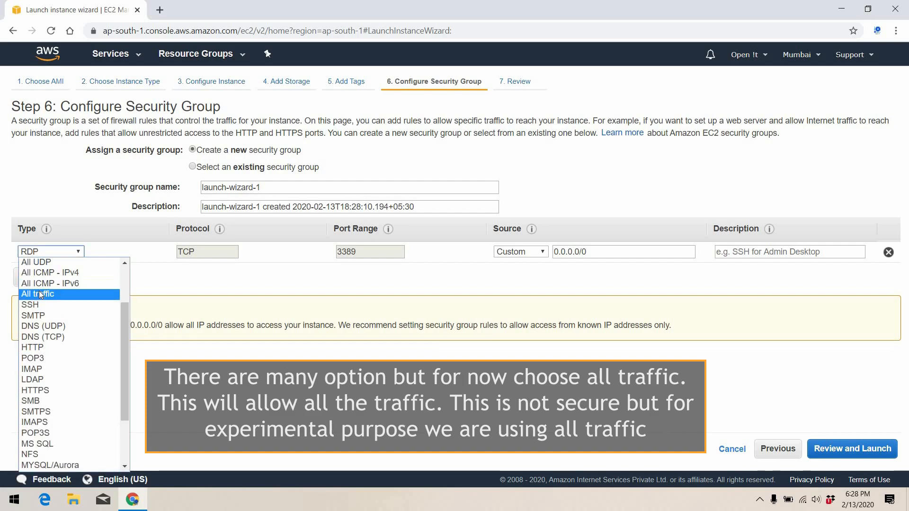
pyautogui.click(40, 293)
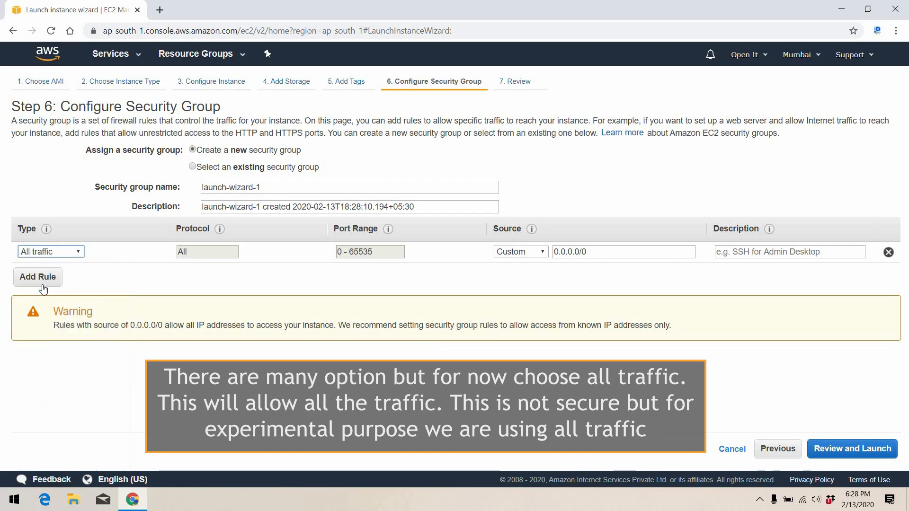
pyautogui.click(856, 448)
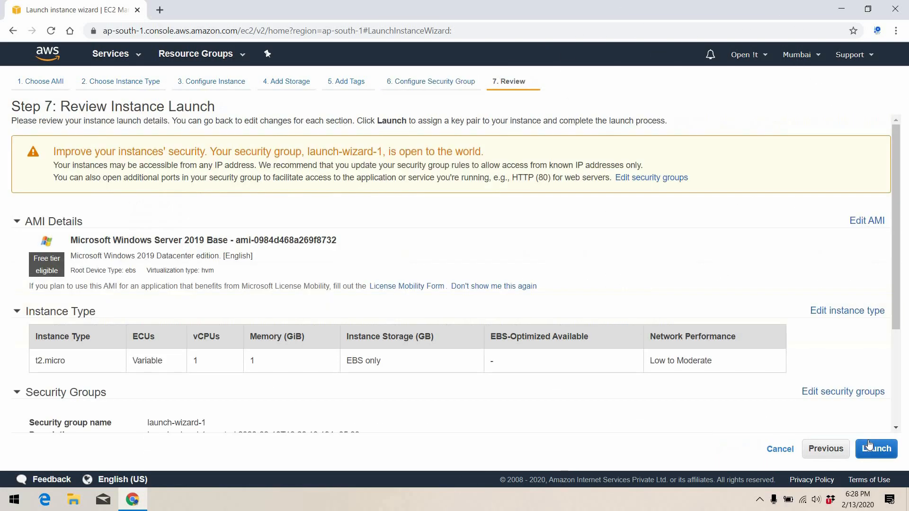
# - Request the launch, create a new key pair named youtube and save its private key file as youtube.pem in Downloads
pyautogui.click(872, 442)
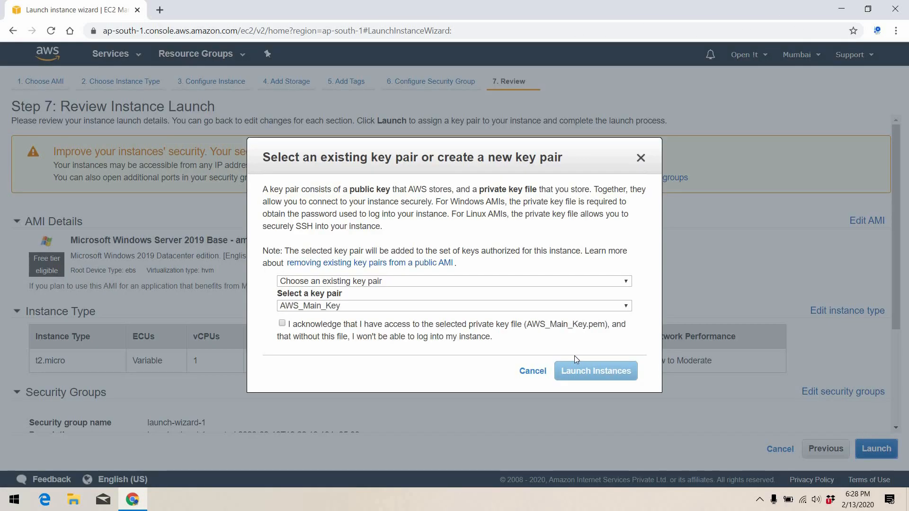
pyautogui.click(479, 306)
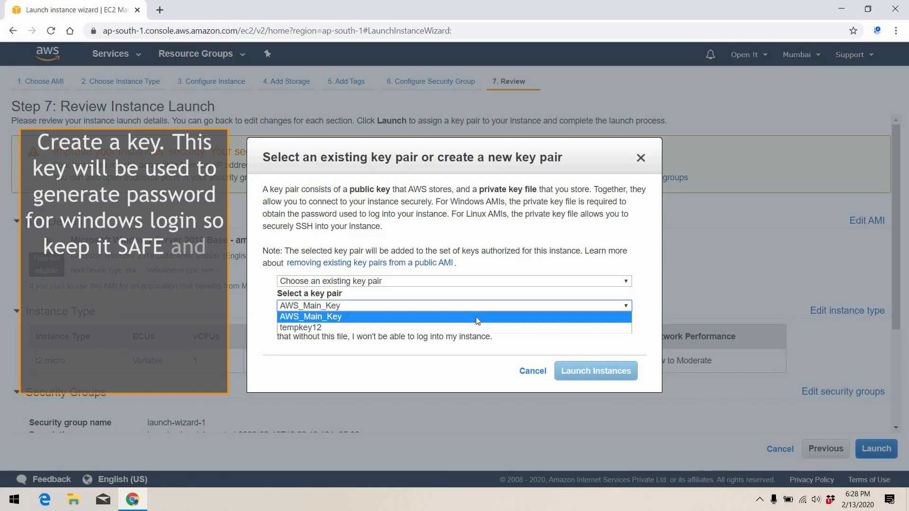
pyautogui.click(479, 305)
pyautogui.click(479, 281)
pyautogui.click(452, 299)
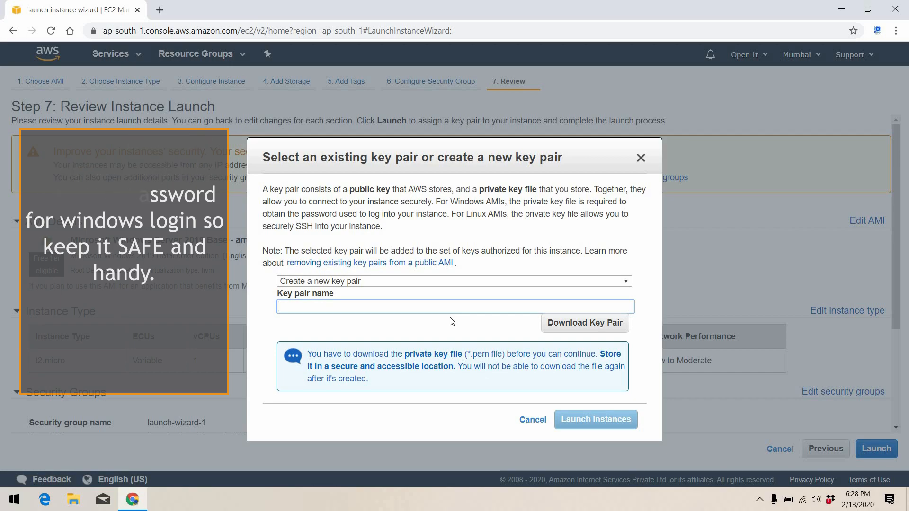
pyautogui.write('youtube')
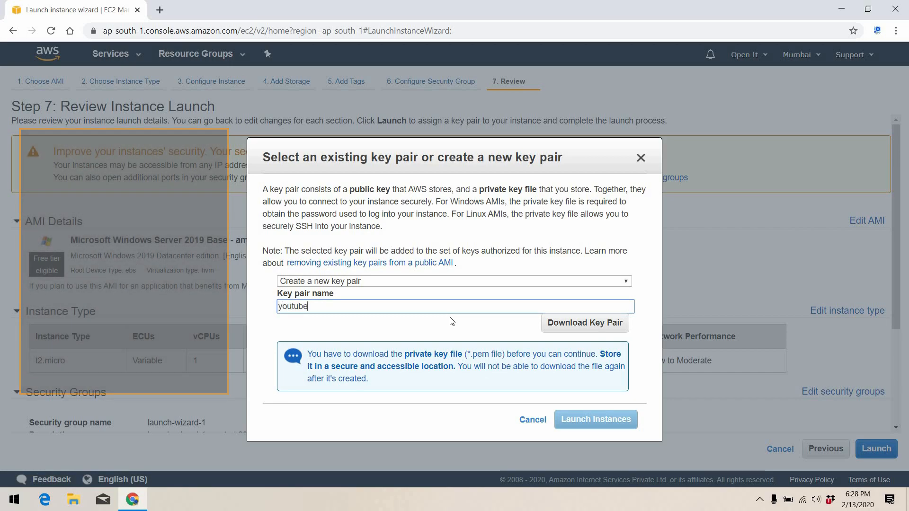
pyautogui.click(575, 327)
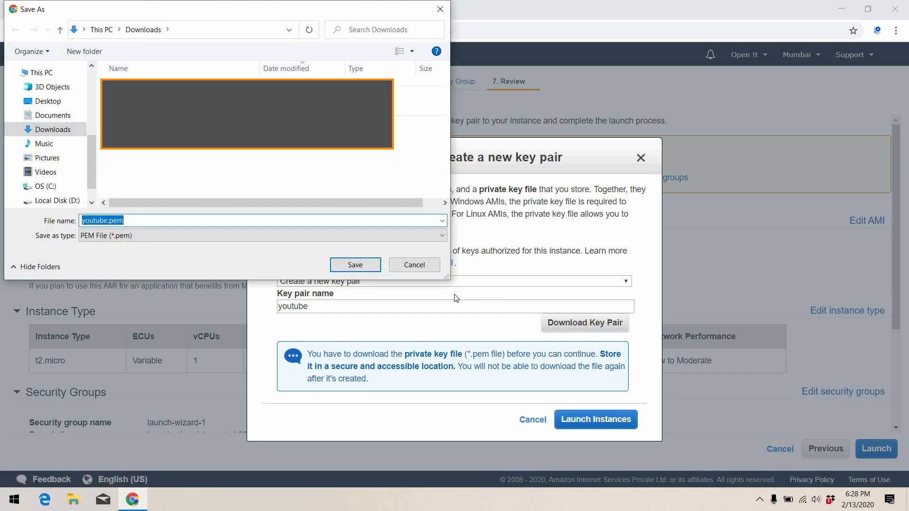
pyautogui.click(349, 269)
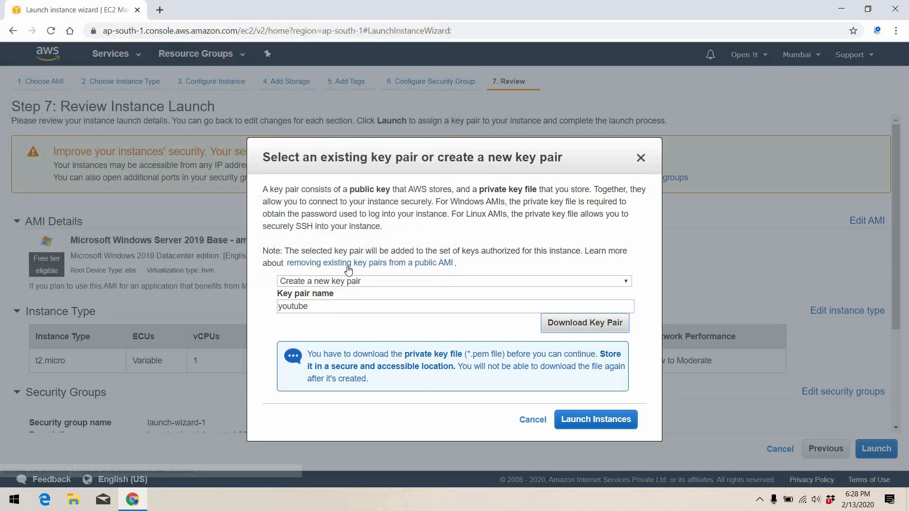
# - Launch the instance, refresh its status in the instances list and enlarge its details area
pyautogui.click(585, 420)
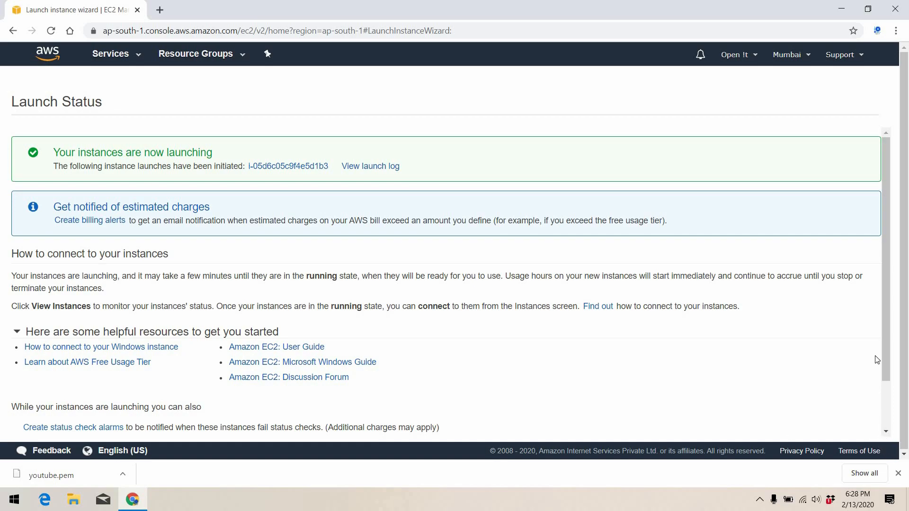
pyautogui.scroll(-2, 876, 360)
pyautogui.click(855, 427)
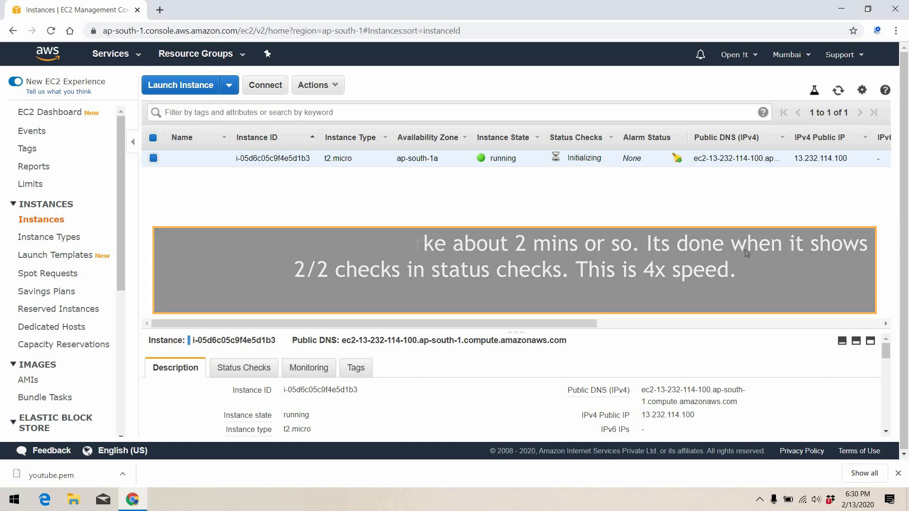
pyautogui.click(840, 91)
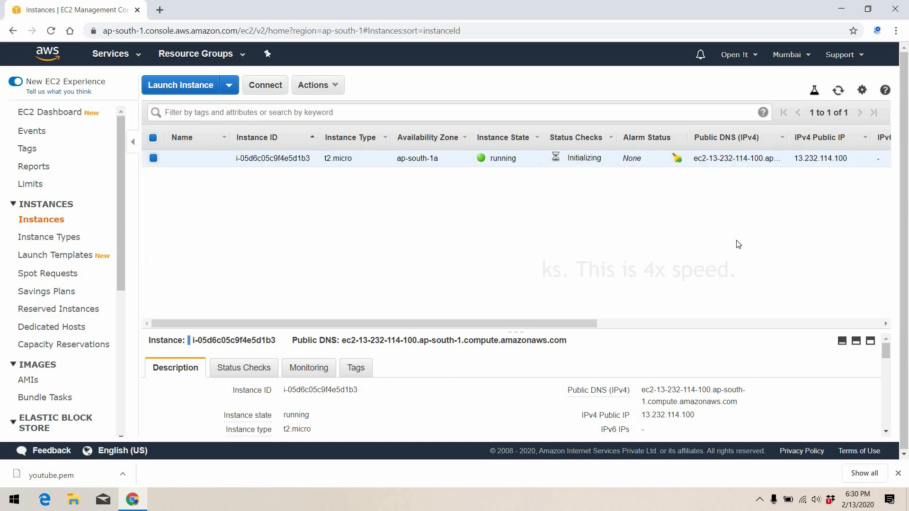
pyautogui.moveTo(522, 331); pyautogui.dragTo(531, 279)
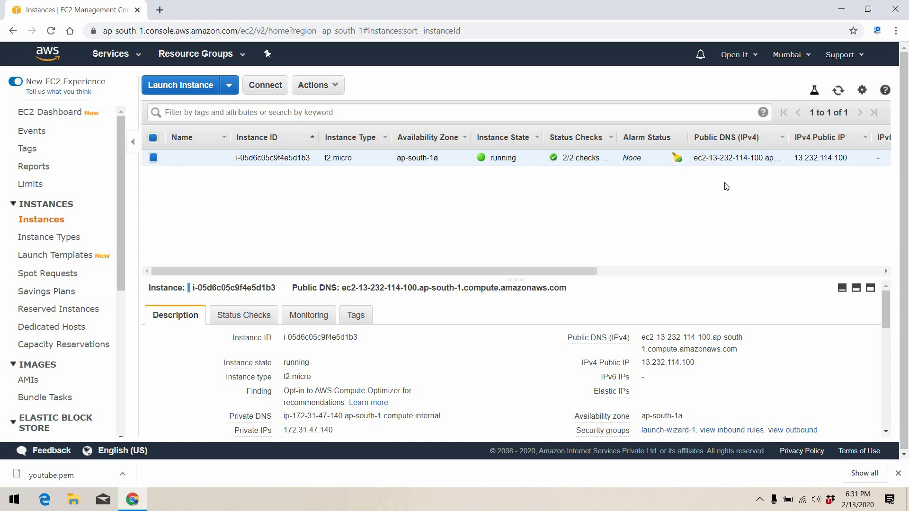
# - Decrypt the instance's Windows login password using the youtube.pem key file from Downloads
pyautogui.click(255, 85)
pyautogui.click(403, 299)
pyautogui.click(435, 243)
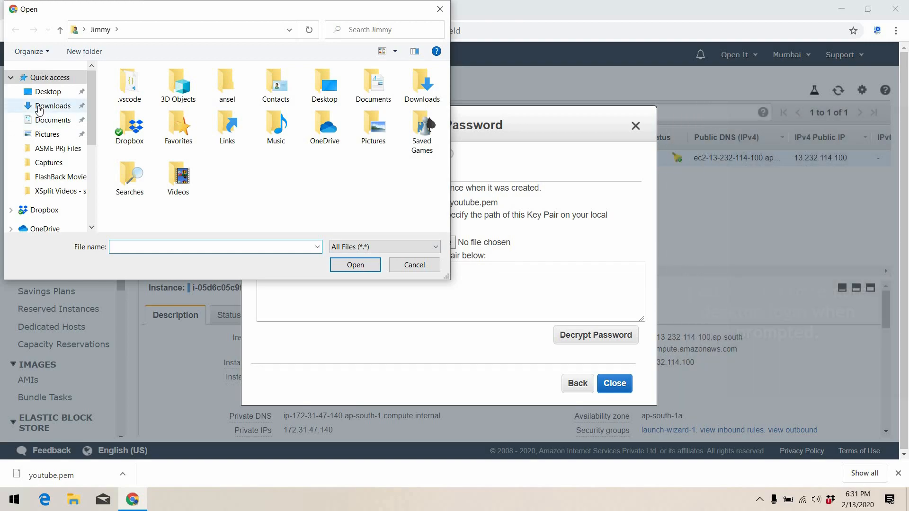
pyautogui.click(40, 106)
pyautogui.click(142, 100)
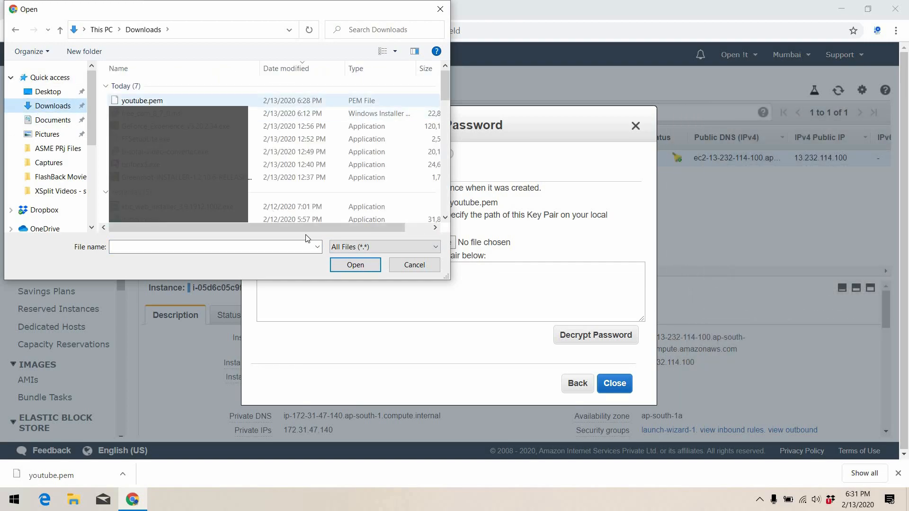
pyautogui.click(355, 265)
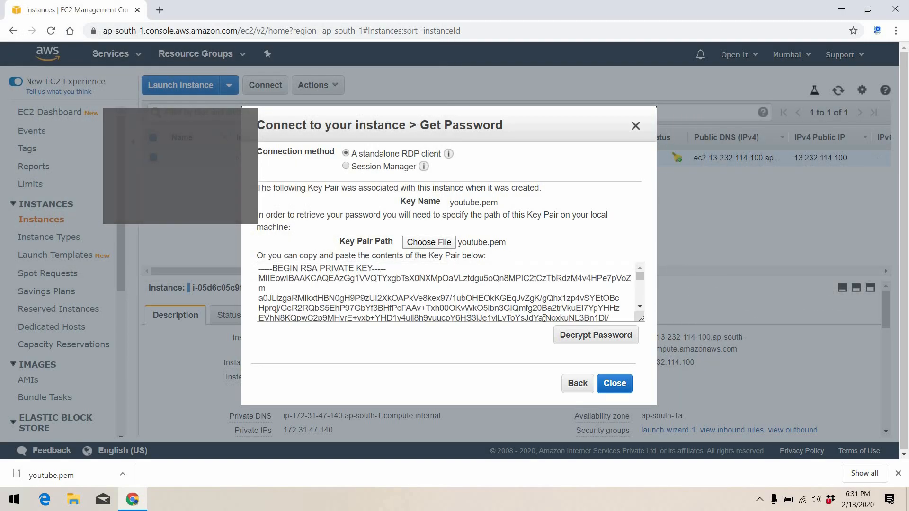
pyautogui.click(561, 332)
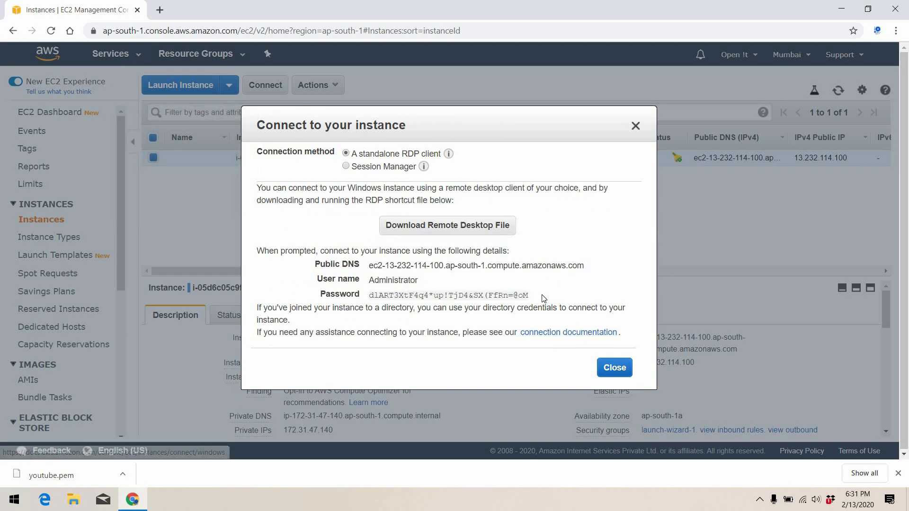
# - Copy the decrypted administrator password and download the instance's Remote Desktop file
pyautogui.click(535, 296)
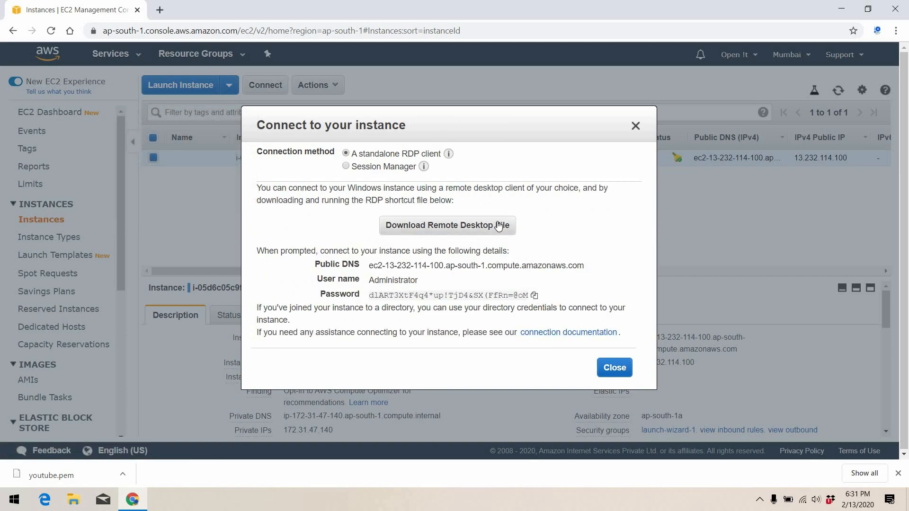
pyautogui.click(534, 295)
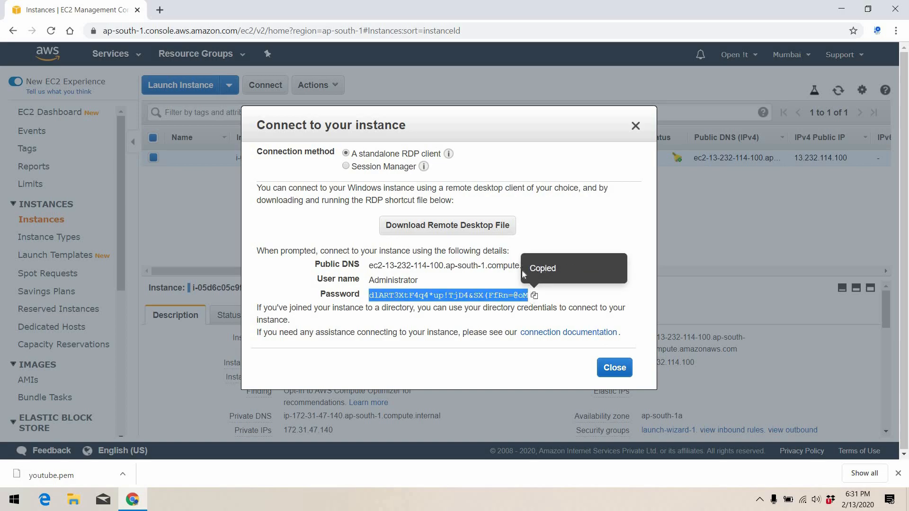
pyautogui.click(490, 223)
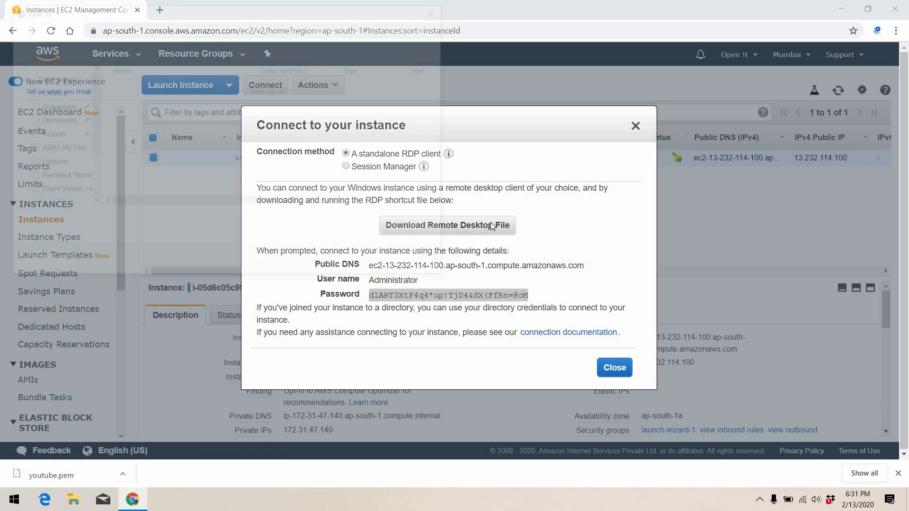
pyautogui.click(374, 263)
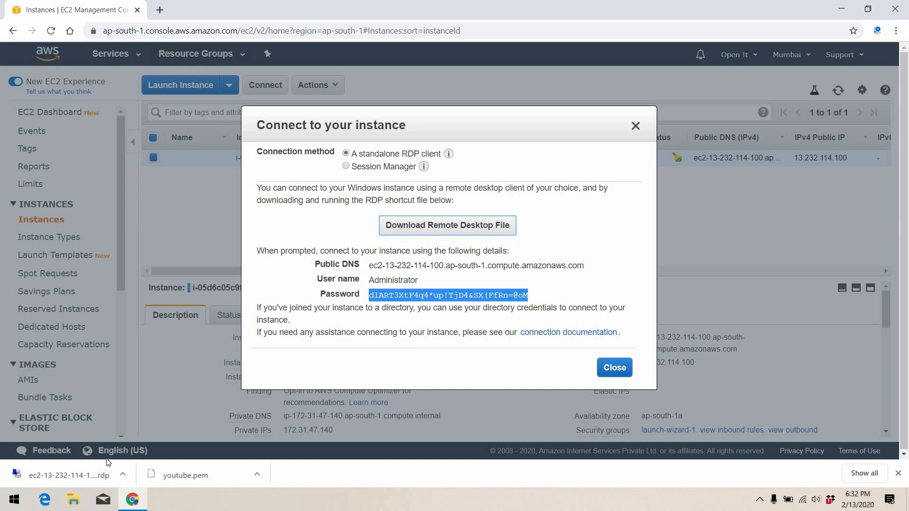
# - Open the downloaded Remote Desktop file, connect with the copied administrator password and accept the connection prompts
pyautogui.click(105, 474)
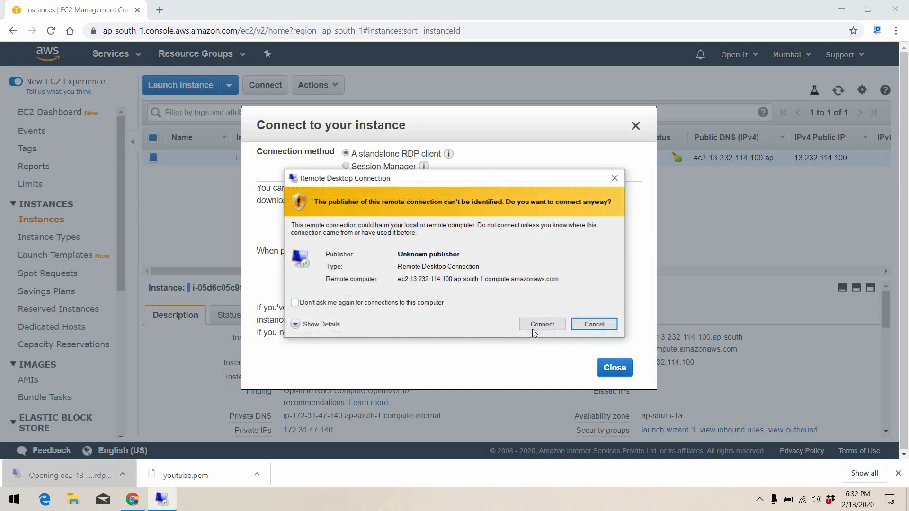
pyautogui.click(539, 324)
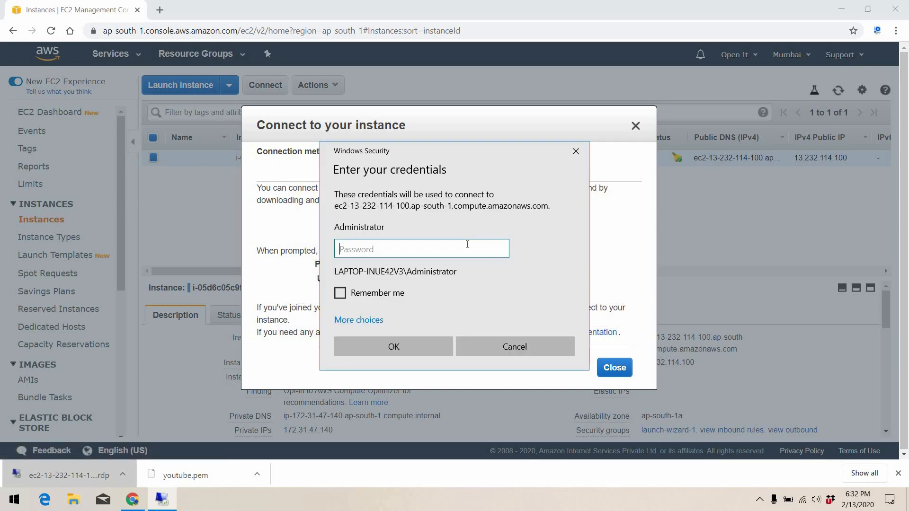
pyautogui.hotkey('ctrl', 'v')
pyautogui.click(416, 337)
pyautogui.click(500, 356)
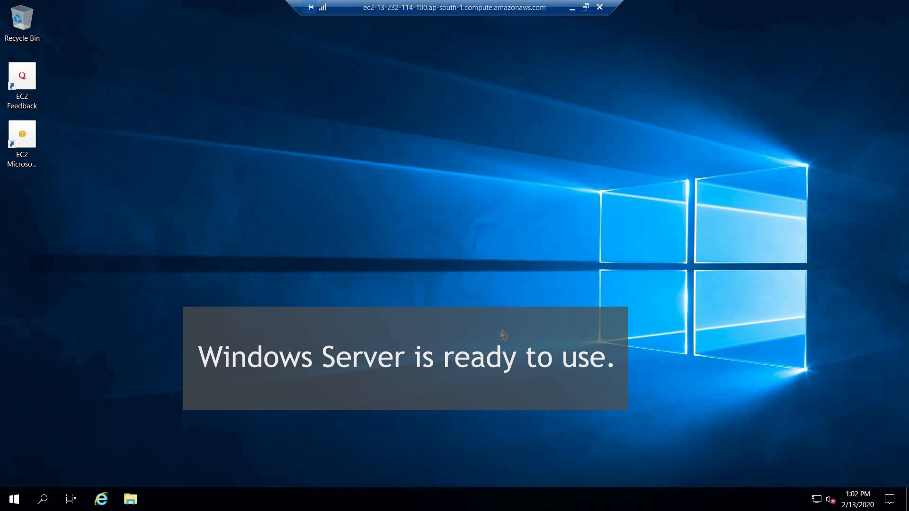
pyautogui.press('Return')
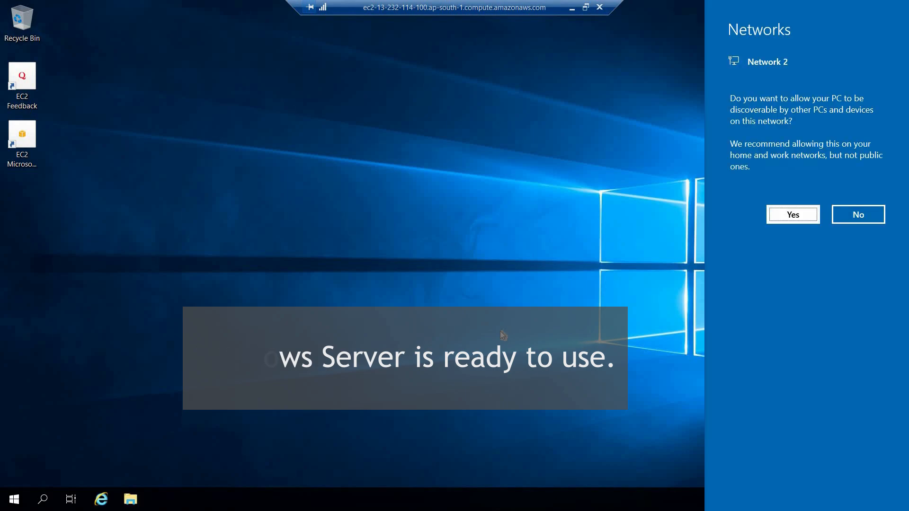